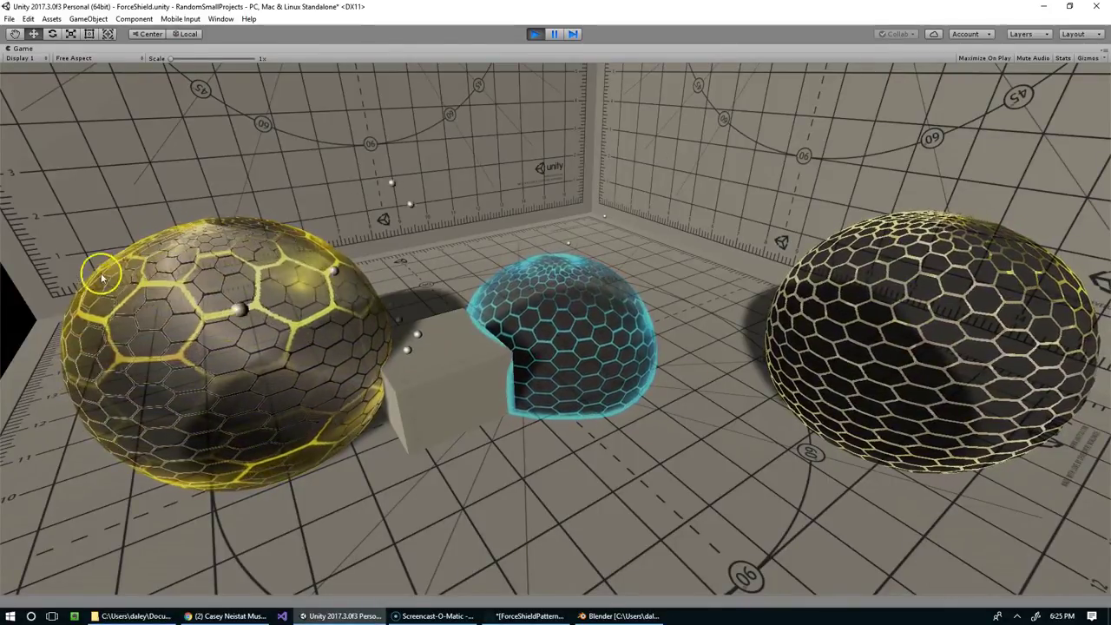
Shoot balls at the yellow left shield and the dark right shield to trigger hex ripples.
click(112, 339)
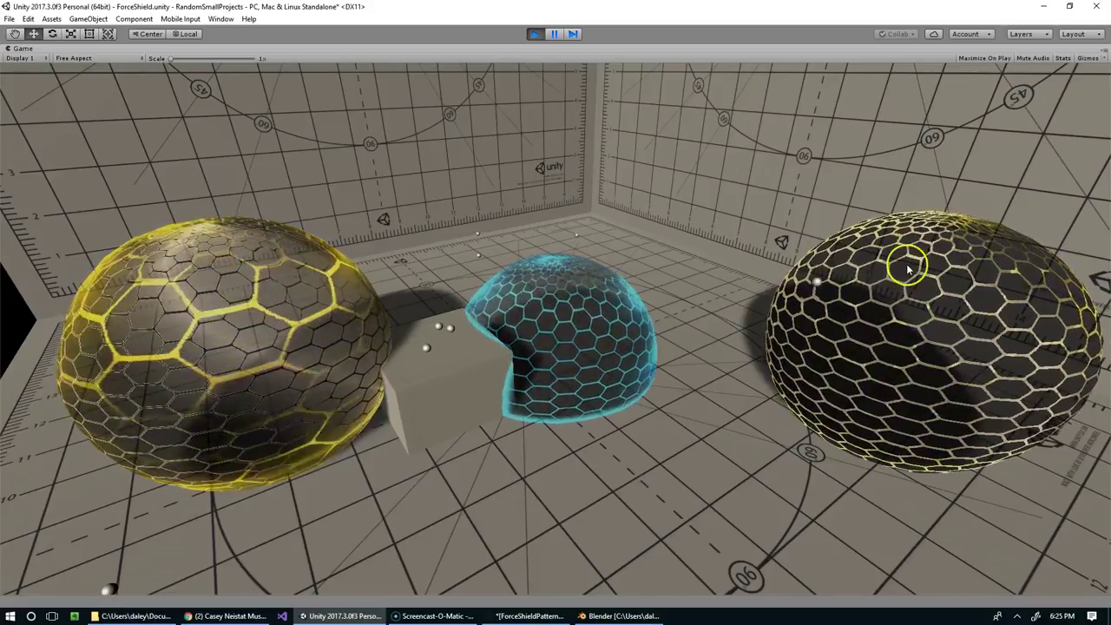
click(936, 339)
click(957, 286)
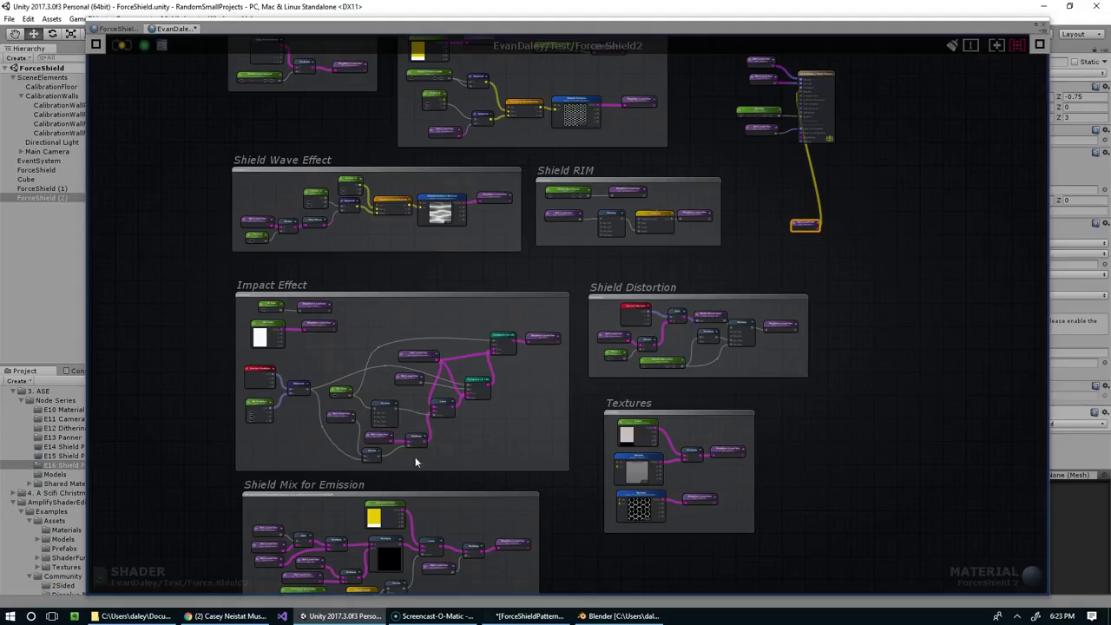
scroll(499, 495, up, 5)
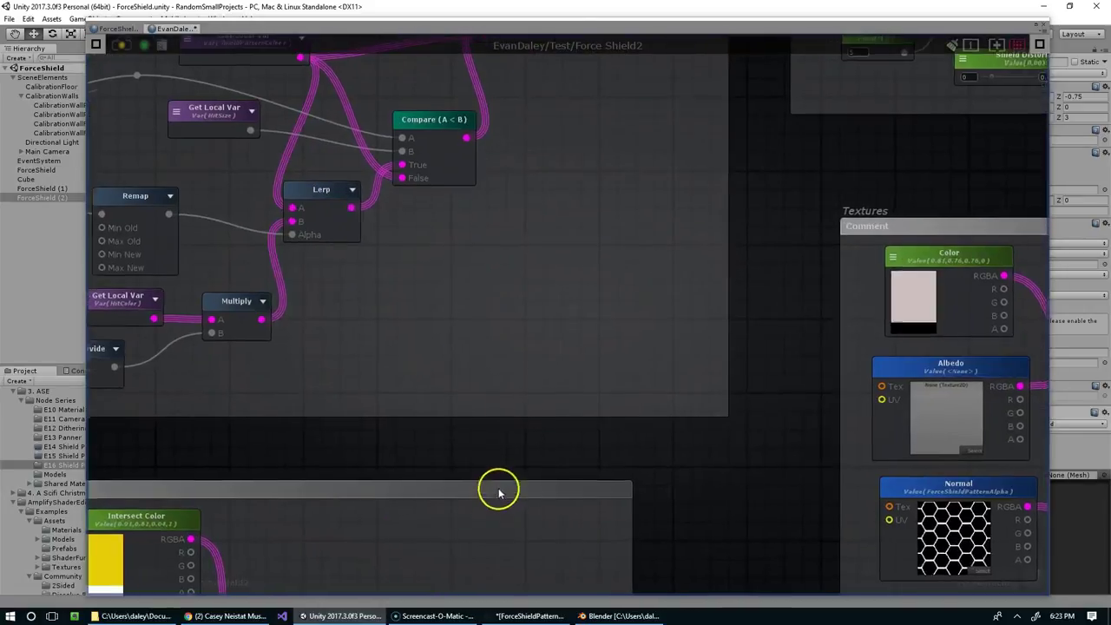
scroll(521, 416, down, 2)
scroll(607, 348, down, 5)
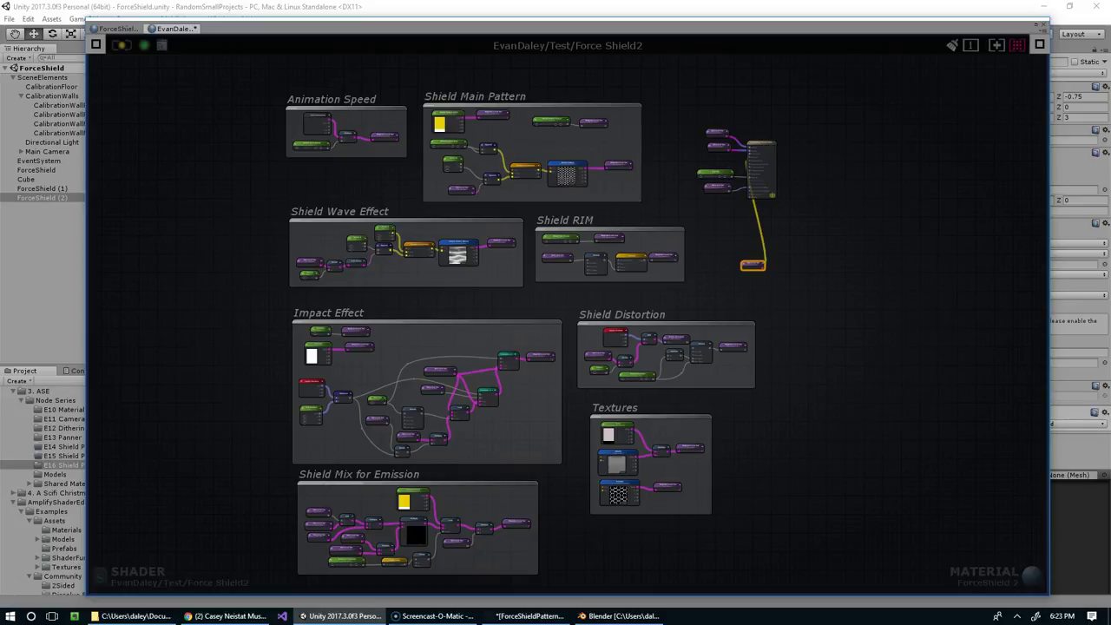
scroll(683, 223, up, 3)
scroll(694, 248, up, 3)
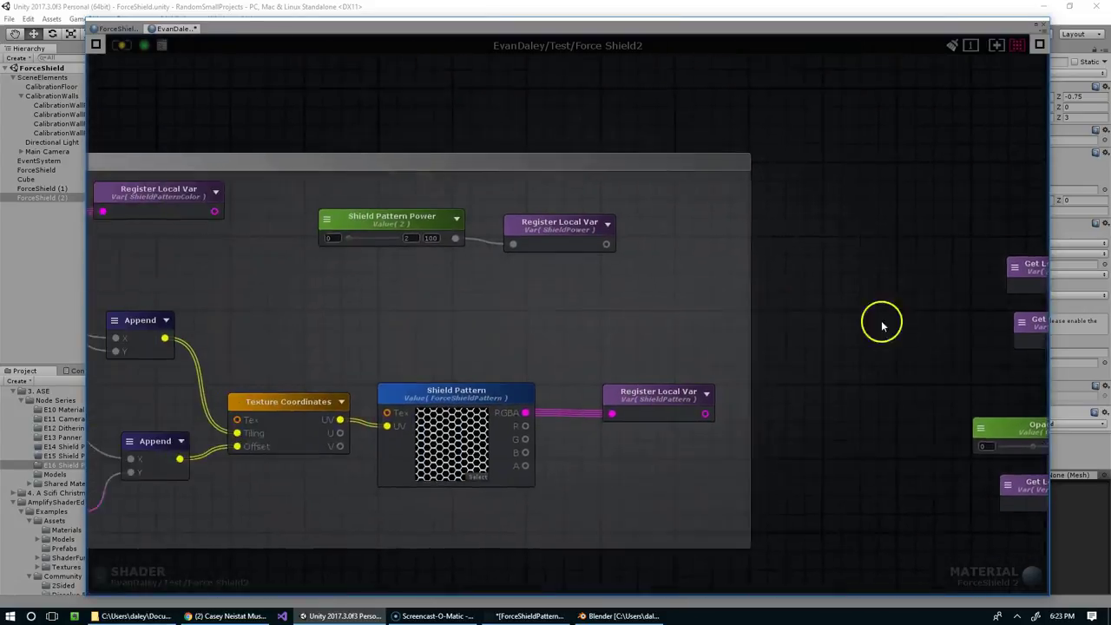
Pan the Force Shield2 graph across Shield Main Pattern and Animation Speed to Shield Wave Effect.
middle_drag(272, 180, 1054, 324)
middle_drag(798, 112, 856, 117)
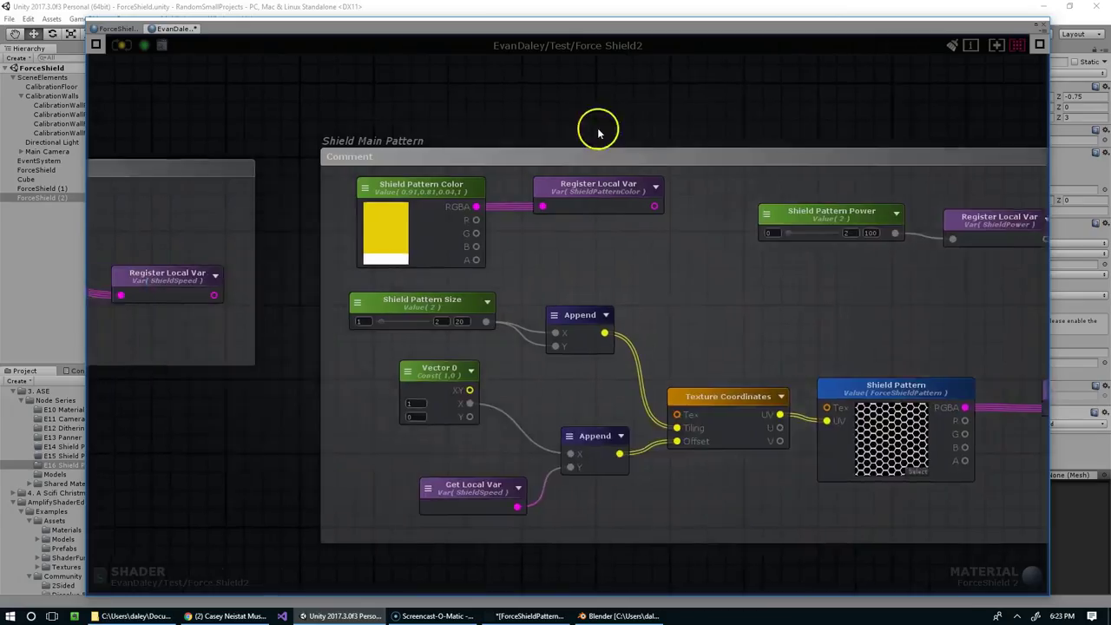
middle_drag(596, 124, 1102, 128)
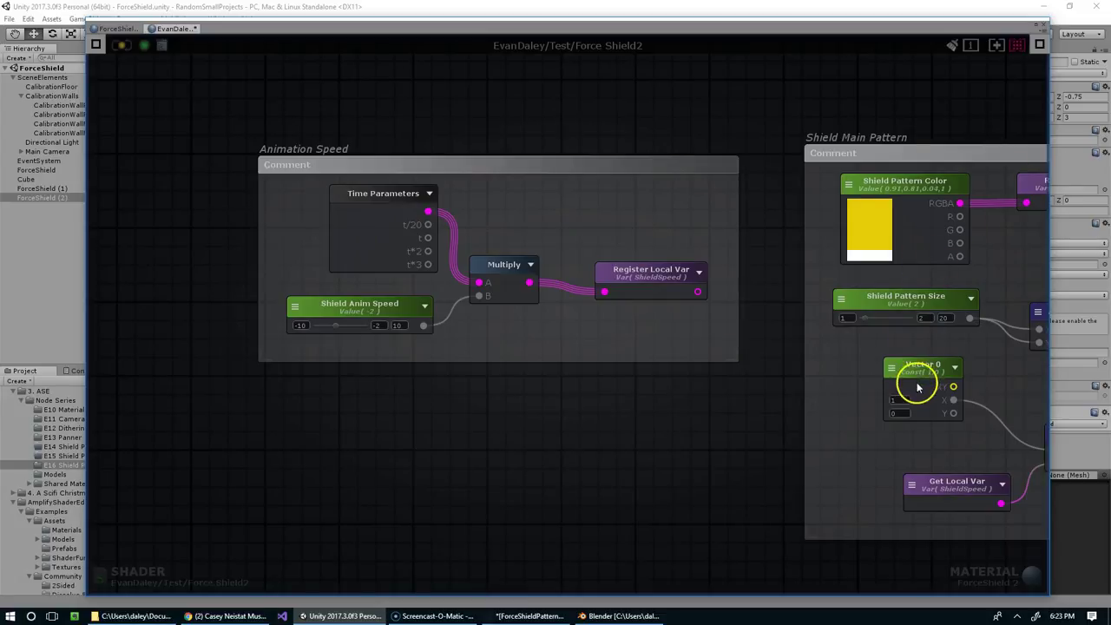
middle_drag(917, 388, 748, 27)
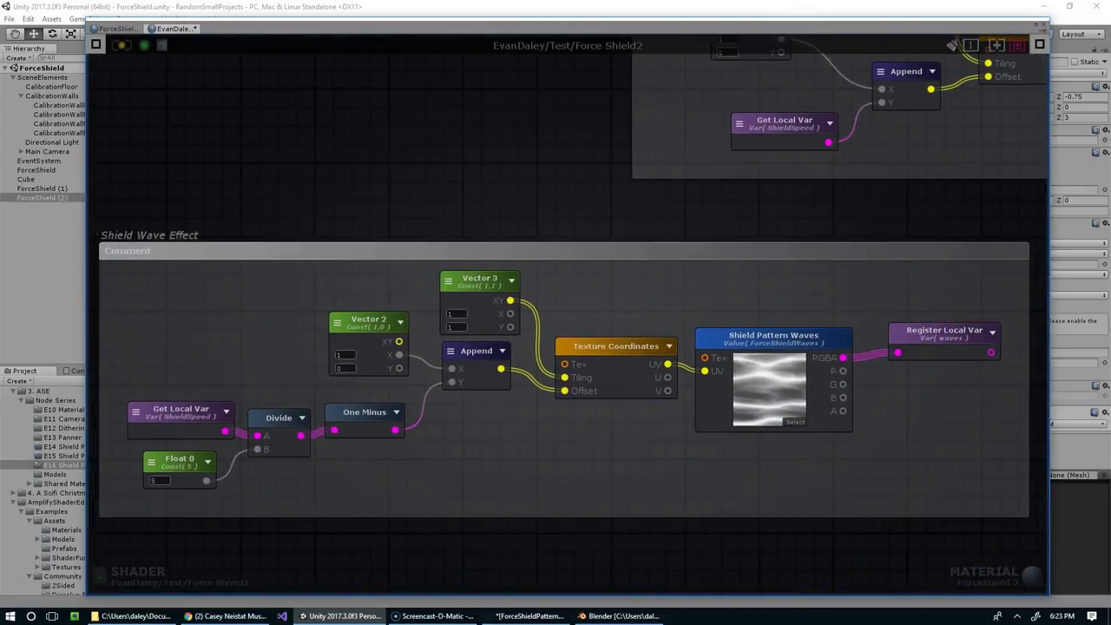